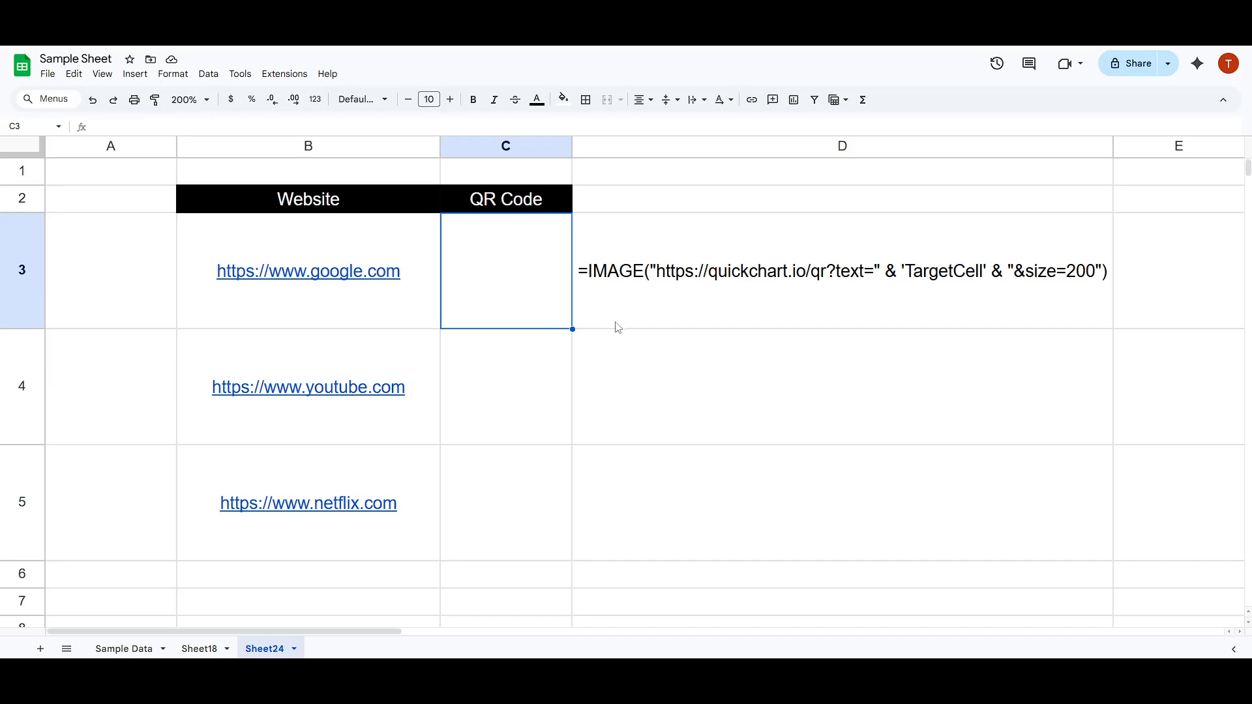
# Examine the website links in B3:B5, the empty QR Code cells and the sample IMAGE formula in D3.
pyautogui.click(595, 275)
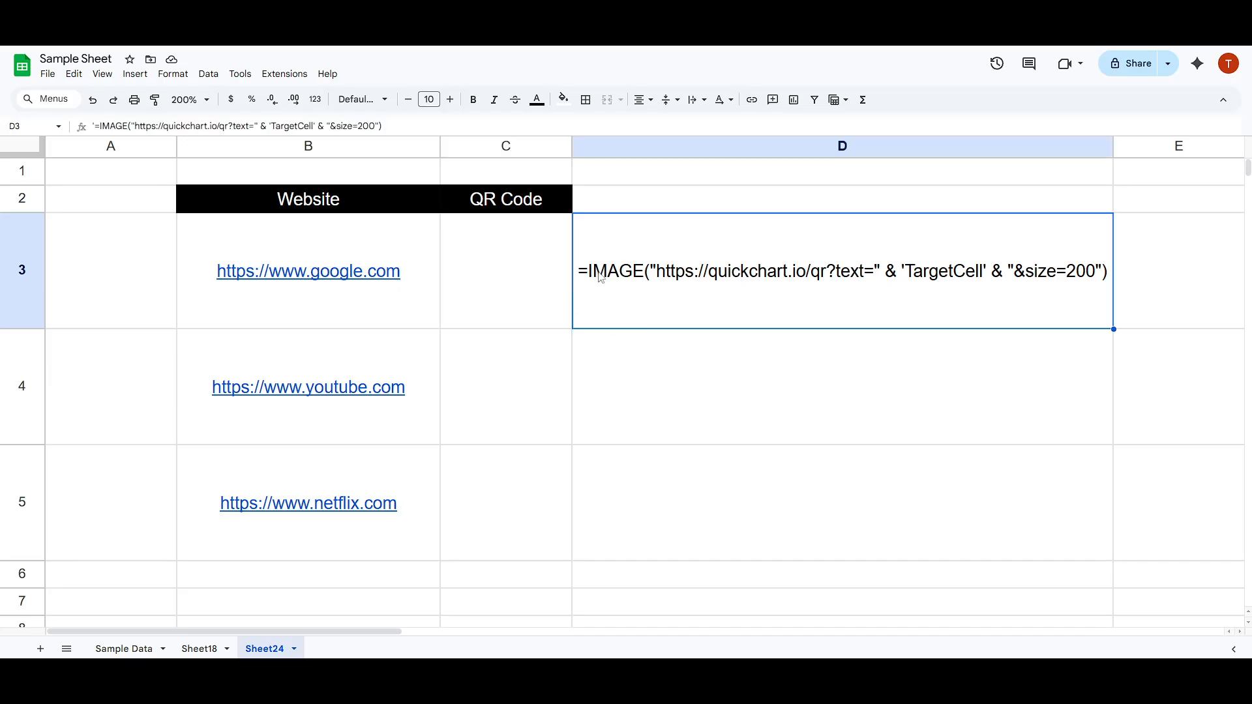
pyautogui.click(410, 283)
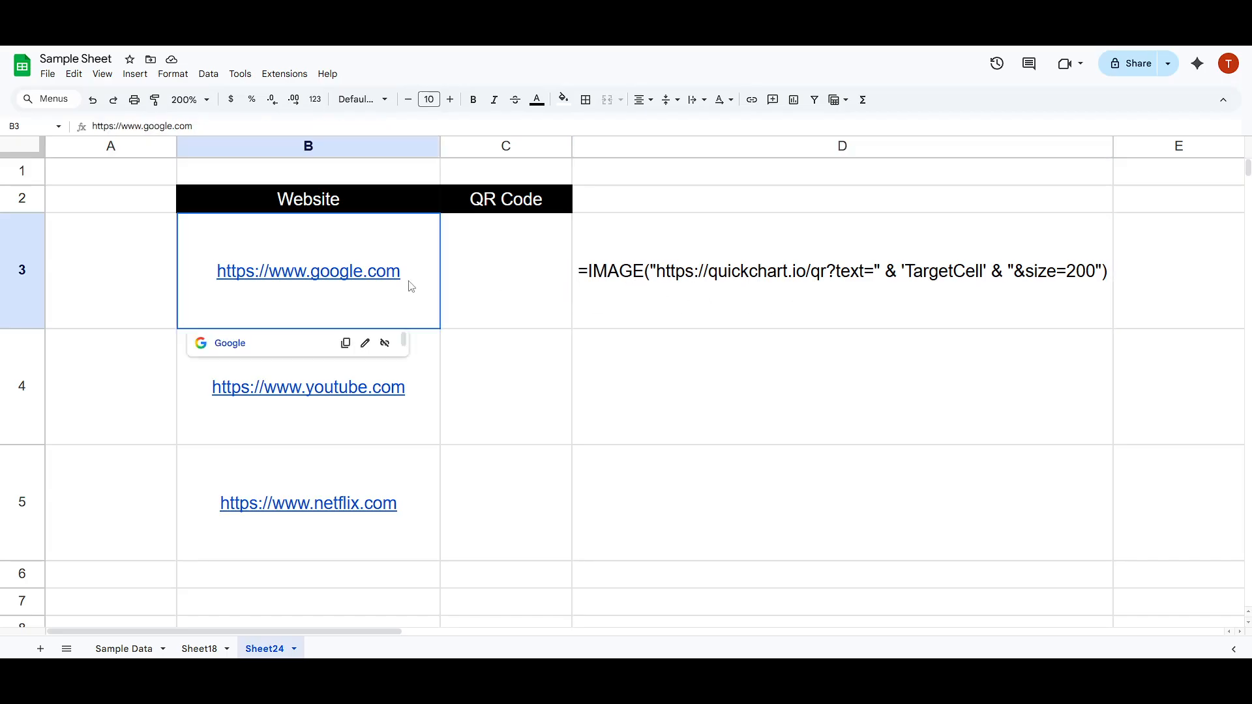
pyautogui.moveTo(430, 324); pyautogui.dragTo(424, 476)
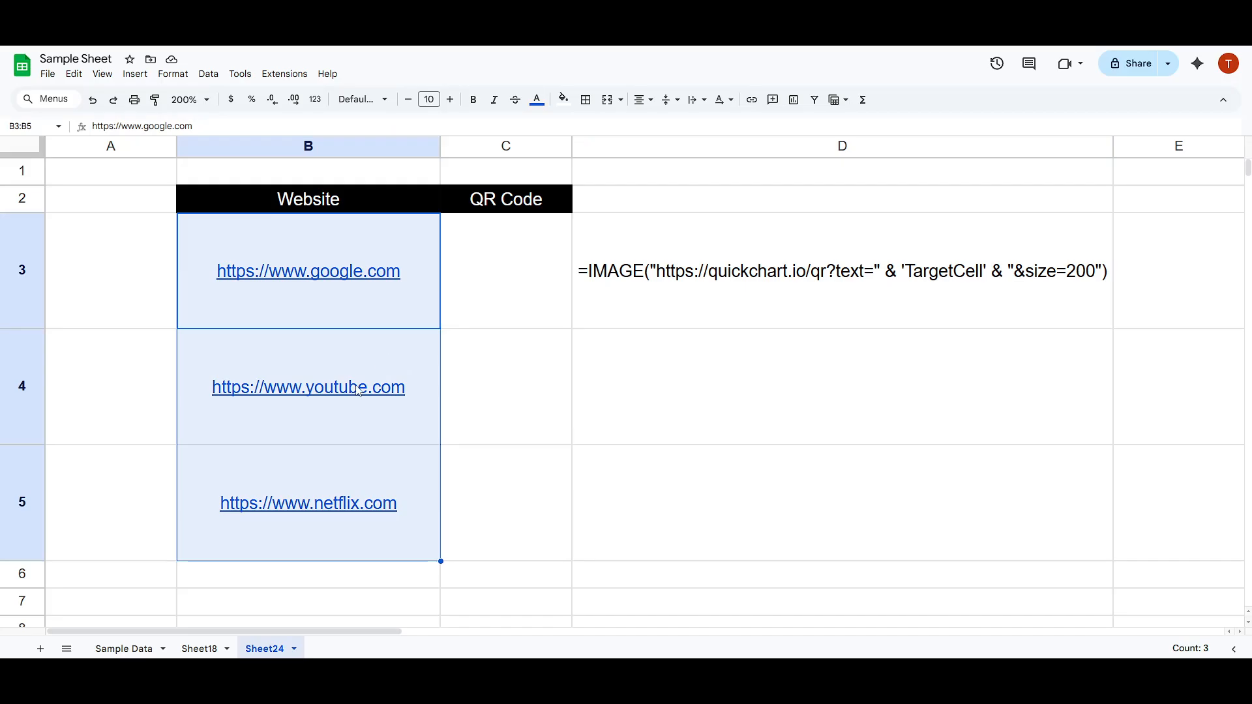
pyautogui.click(509, 433)
pyautogui.click(410, 432)
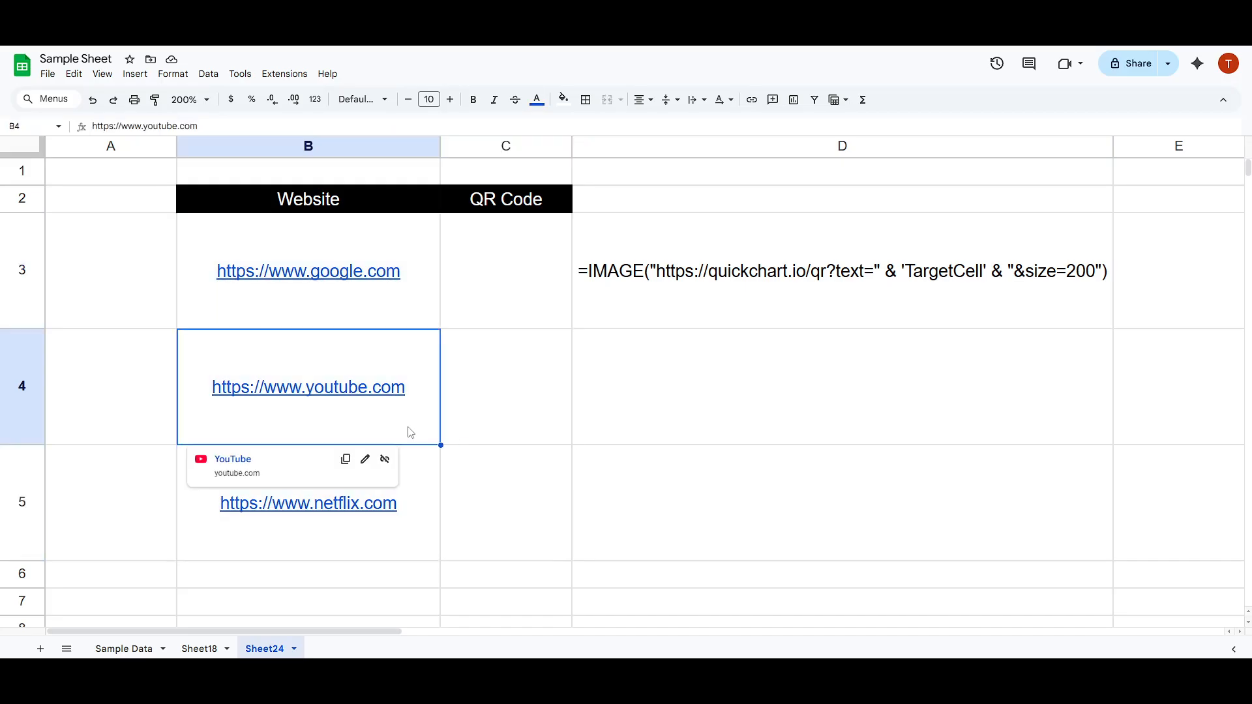
pyautogui.click(410, 486)
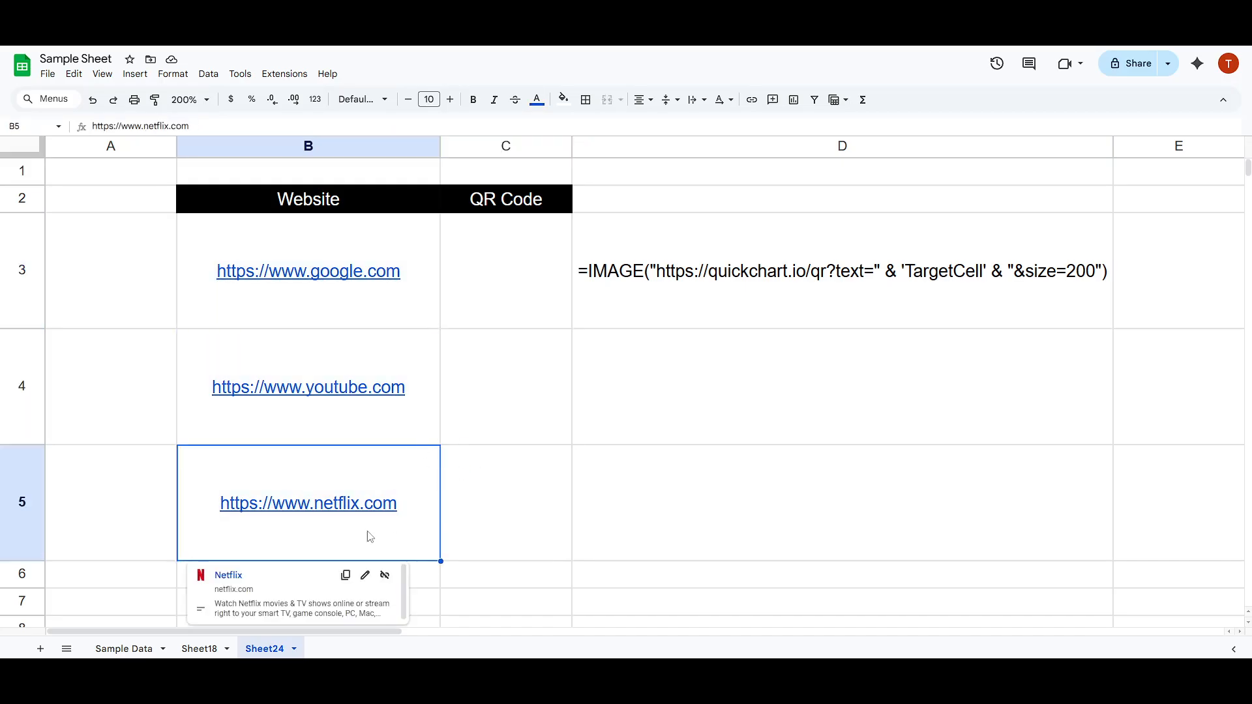
pyautogui.click(554, 530)
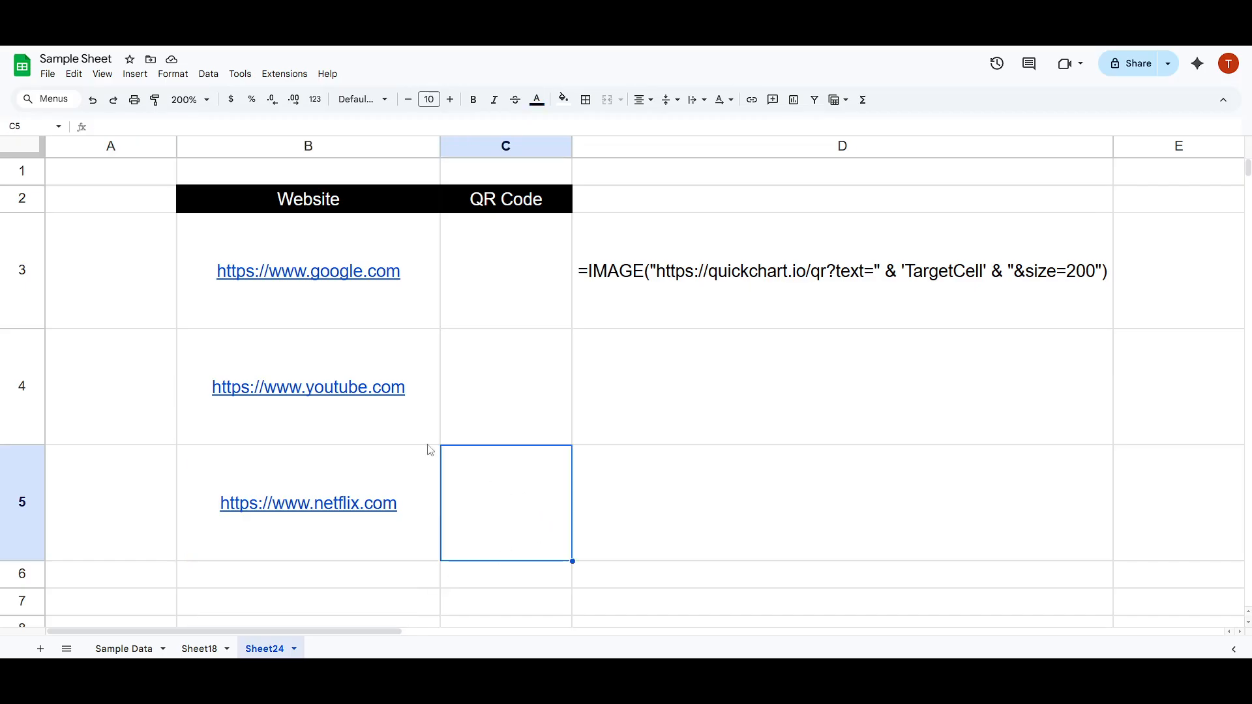
pyautogui.click(314, 315)
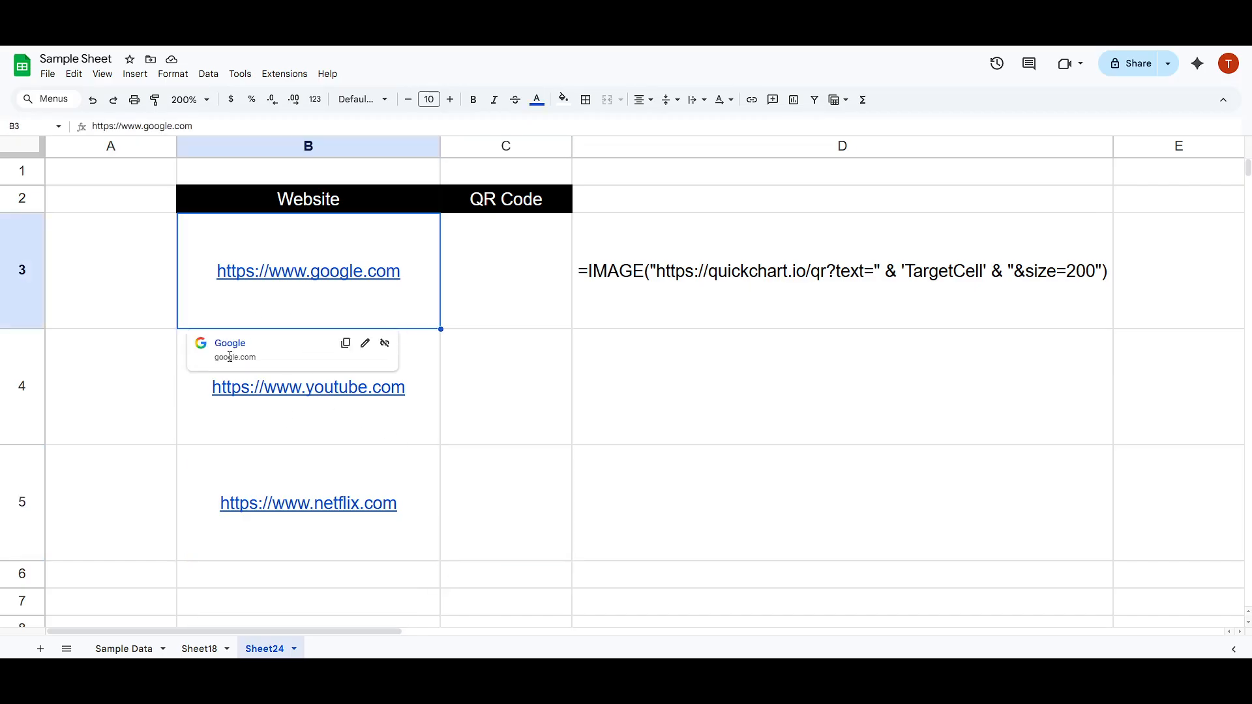
pyautogui.click(396, 423)
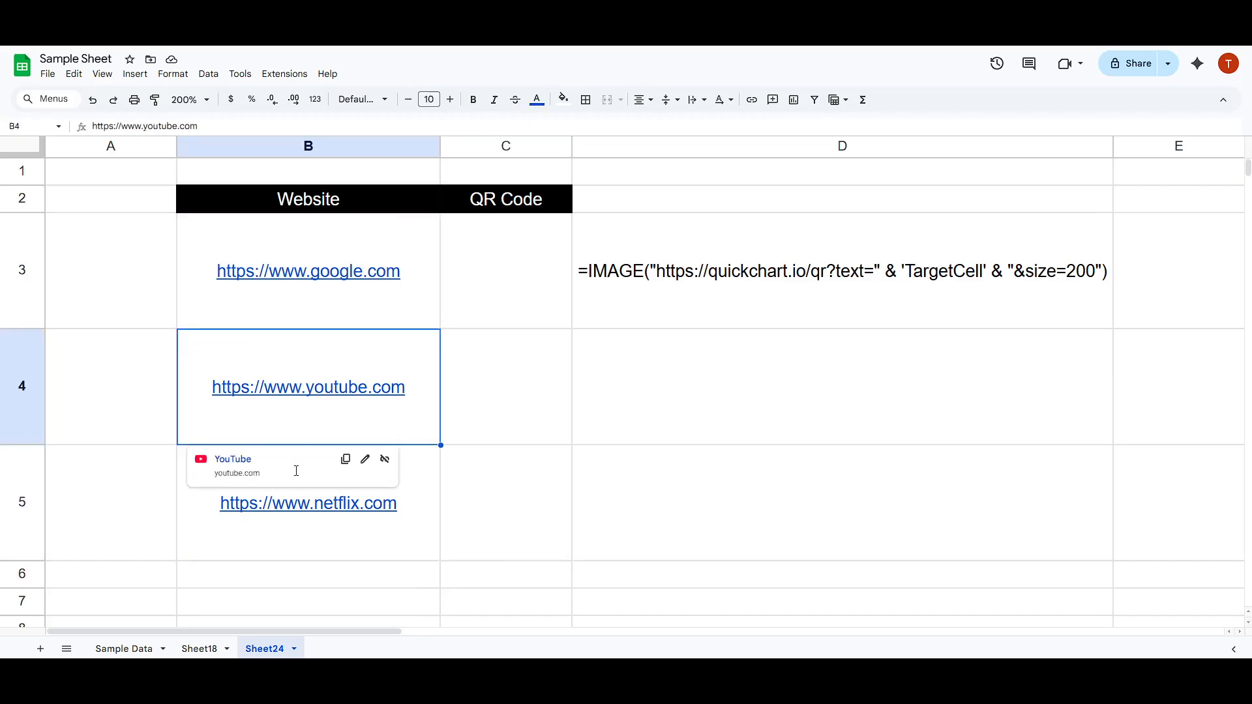
pyautogui.click(428, 534)
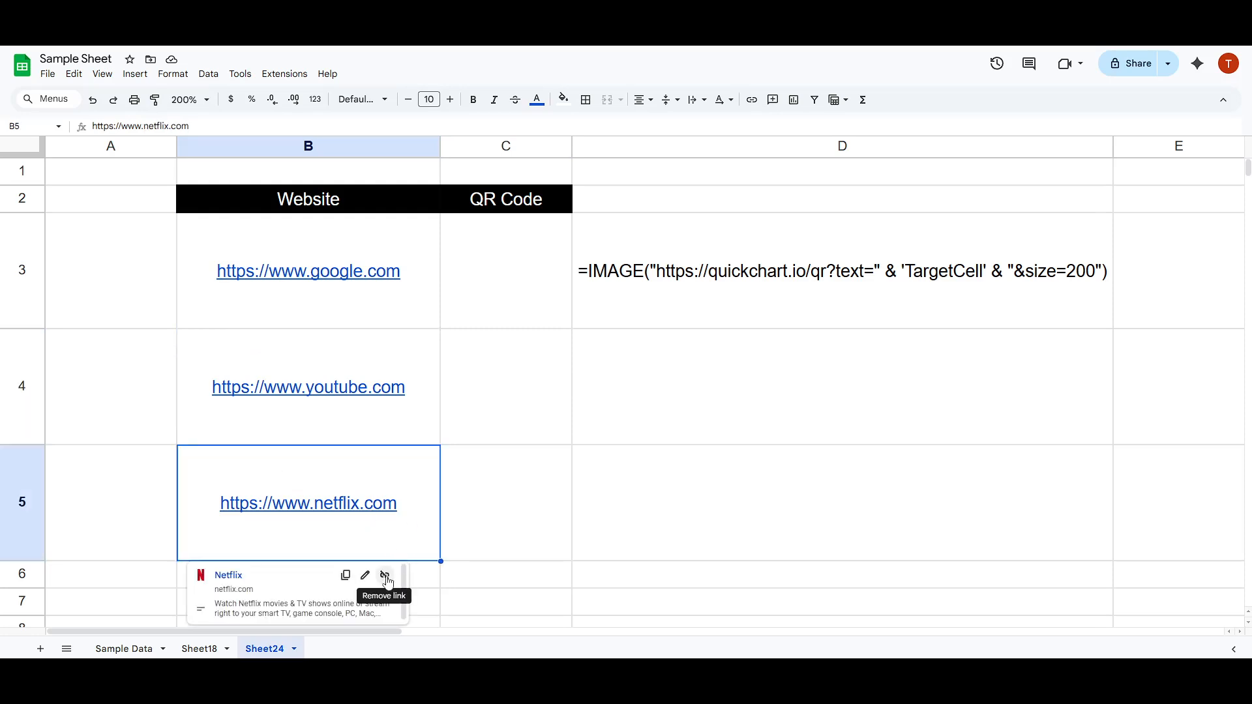
pyautogui.click(490, 495)
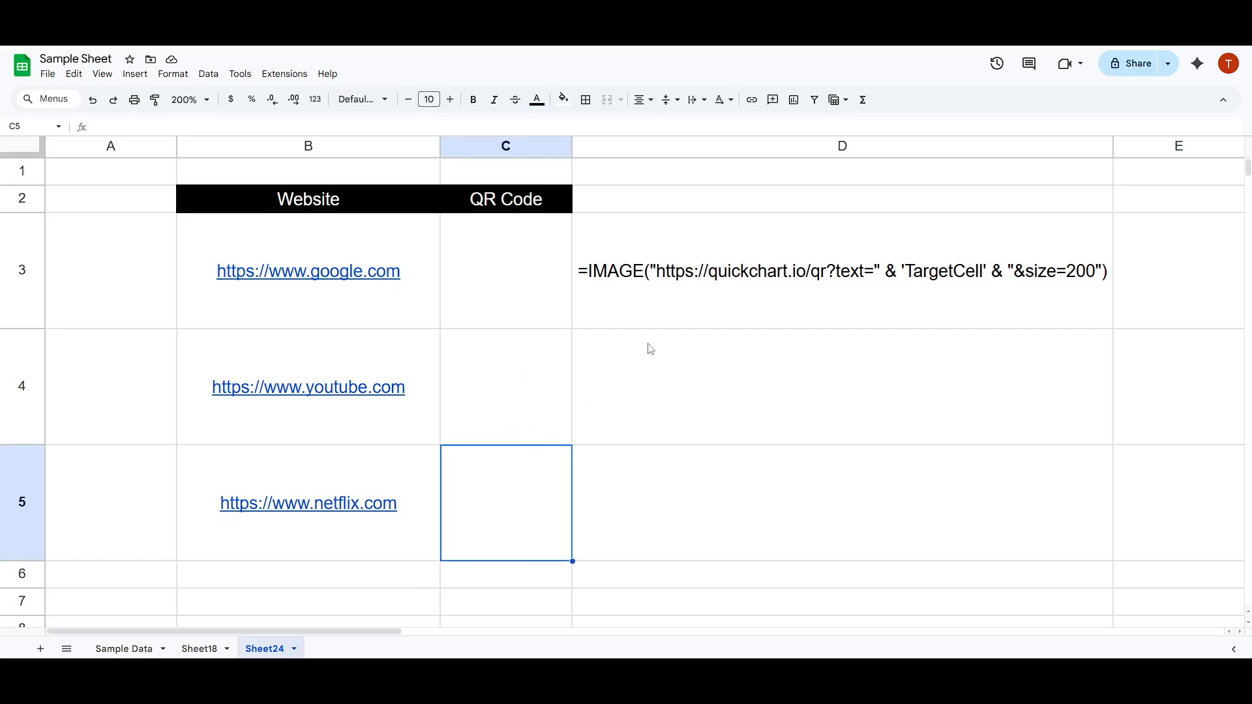
pyautogui.click(666, 307)
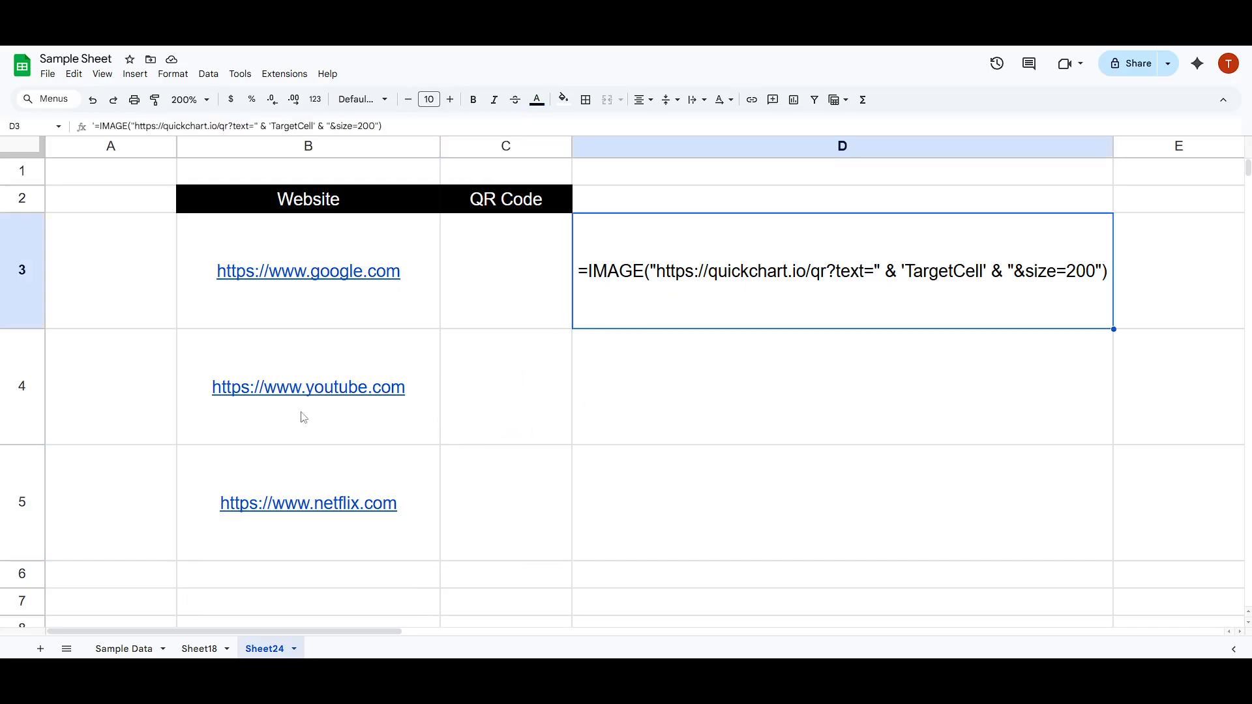
# Make rows 3 to 5 slightly taller, all at the same height.
pyautogui.moveTo(13, 299); pyautogui.dragTo(33, 475)
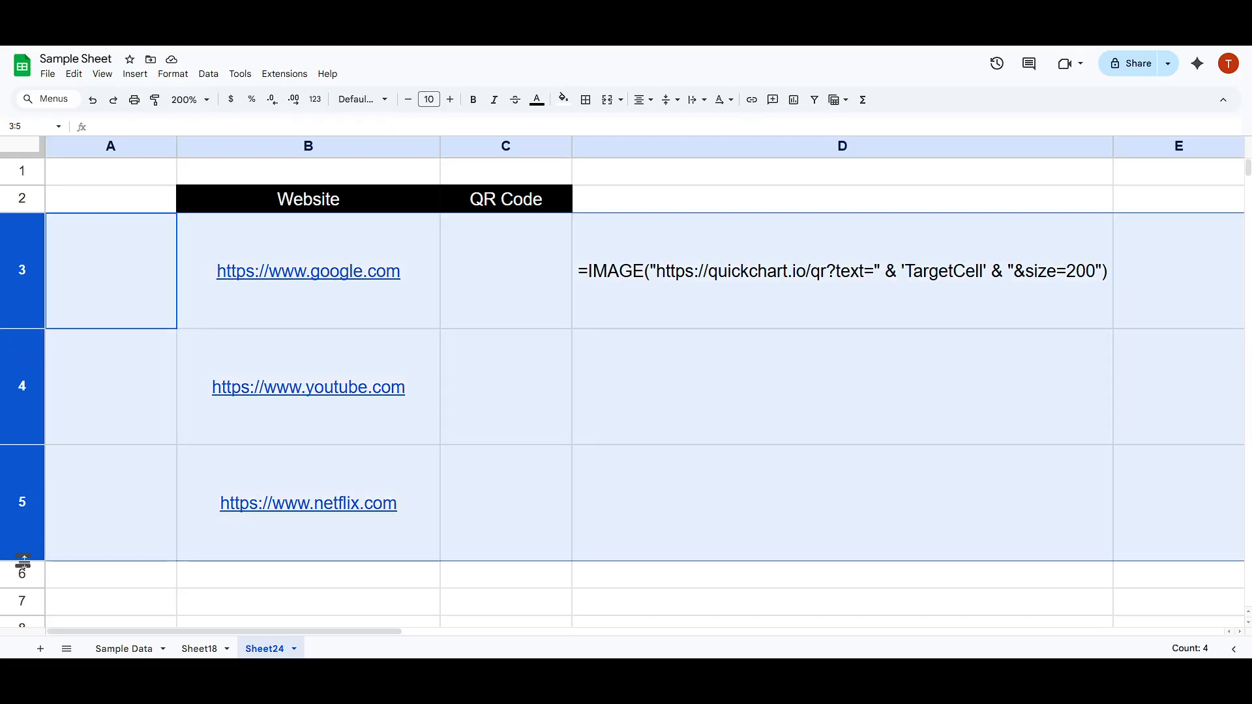
pyautogui.moveTo(22, 566); pyautogui.dragTo(23, 579)
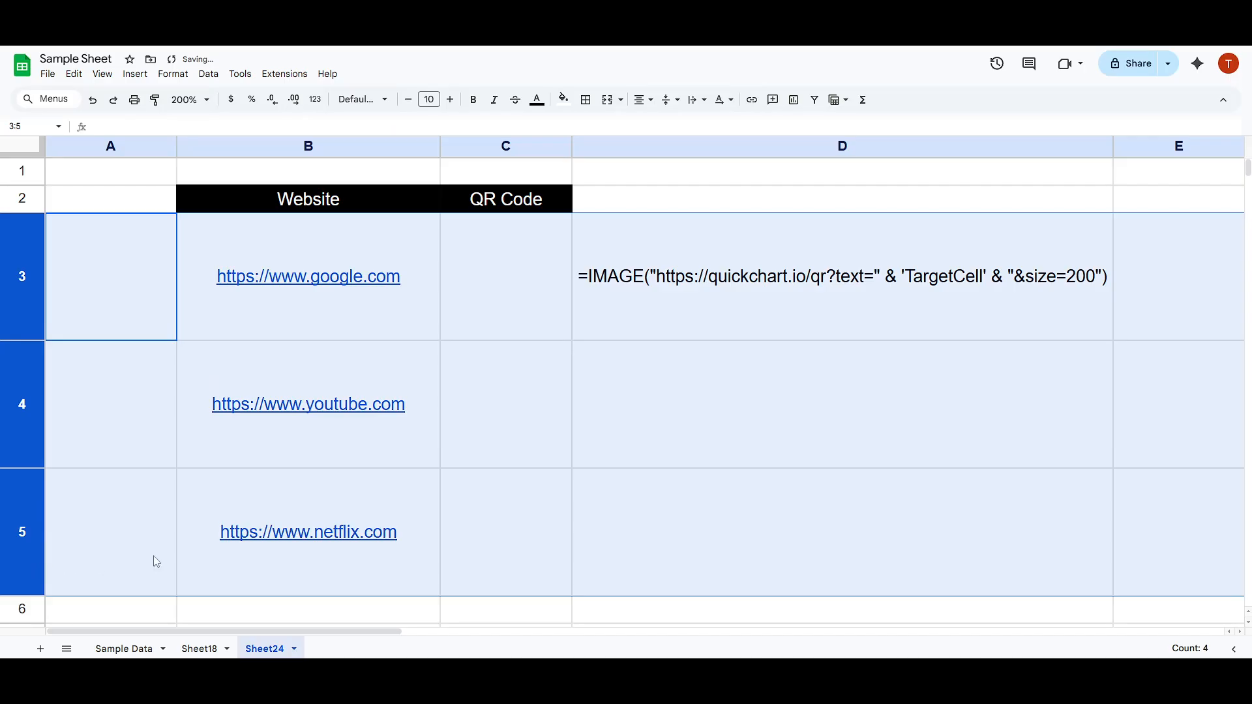
pyautogui.click(631, 480)
# Copy the IMAGE formula text from D3 without its leading apostrophe and paste it into C3 as a formula.
pyautogui.click(719, 291)
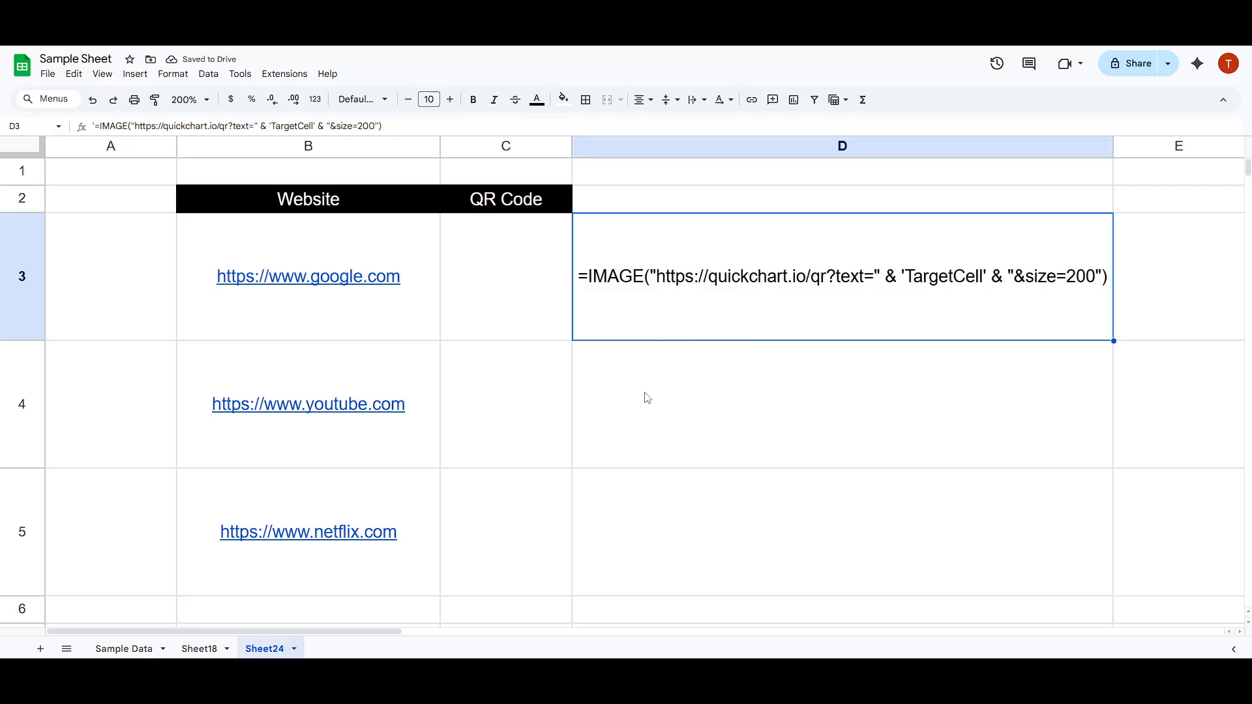
pyautogui.scroll(-2, 609, 391)
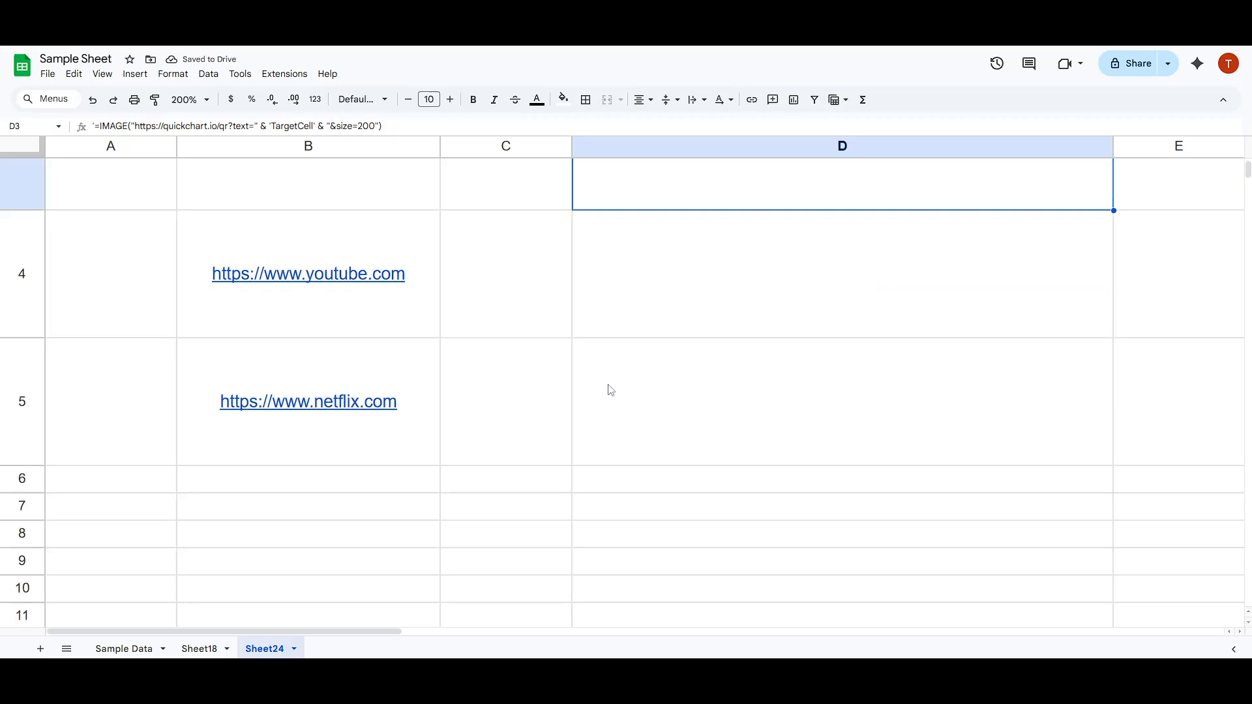
pyautogui.scroll(2, 609, 389)
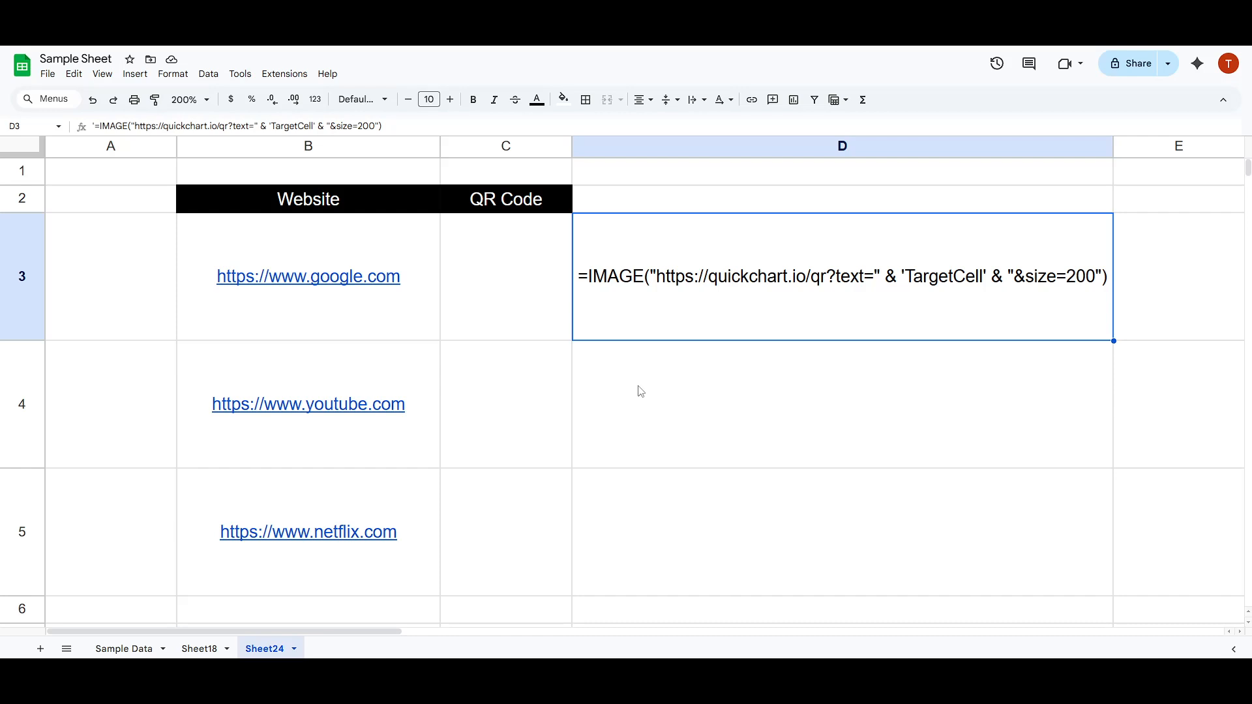
pyautogui.doubleClick(623, 285)
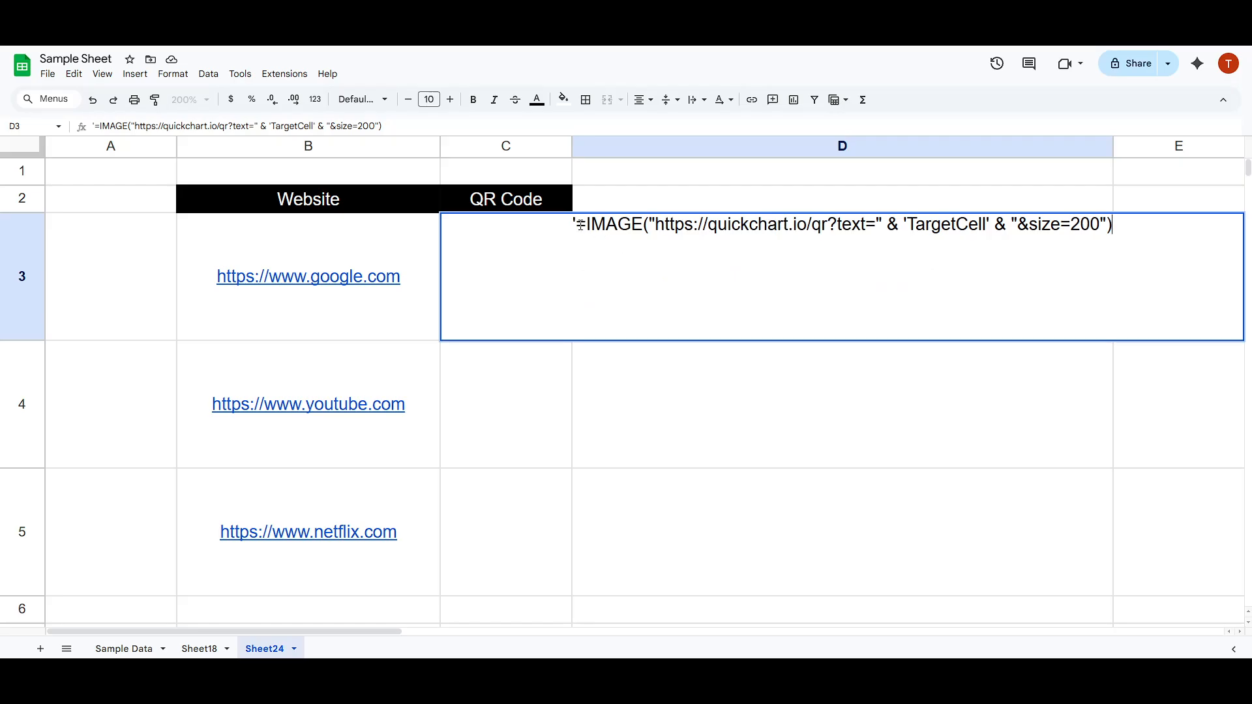
pyautogui.moveTo(579, 225); pyautogui.dragTo(1113, 234)
pyautogui.hotkey('ctrl', 'c')
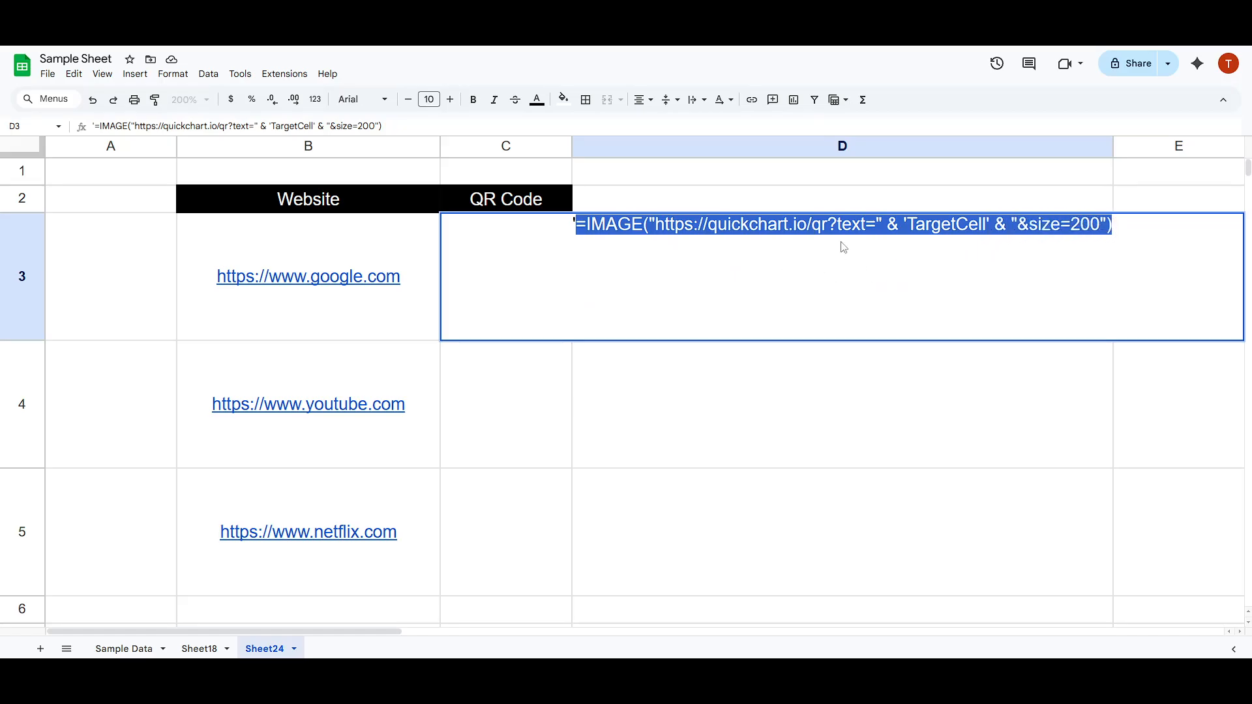
pyautogui.press('Escape')
pyautogui.click(508, 280)
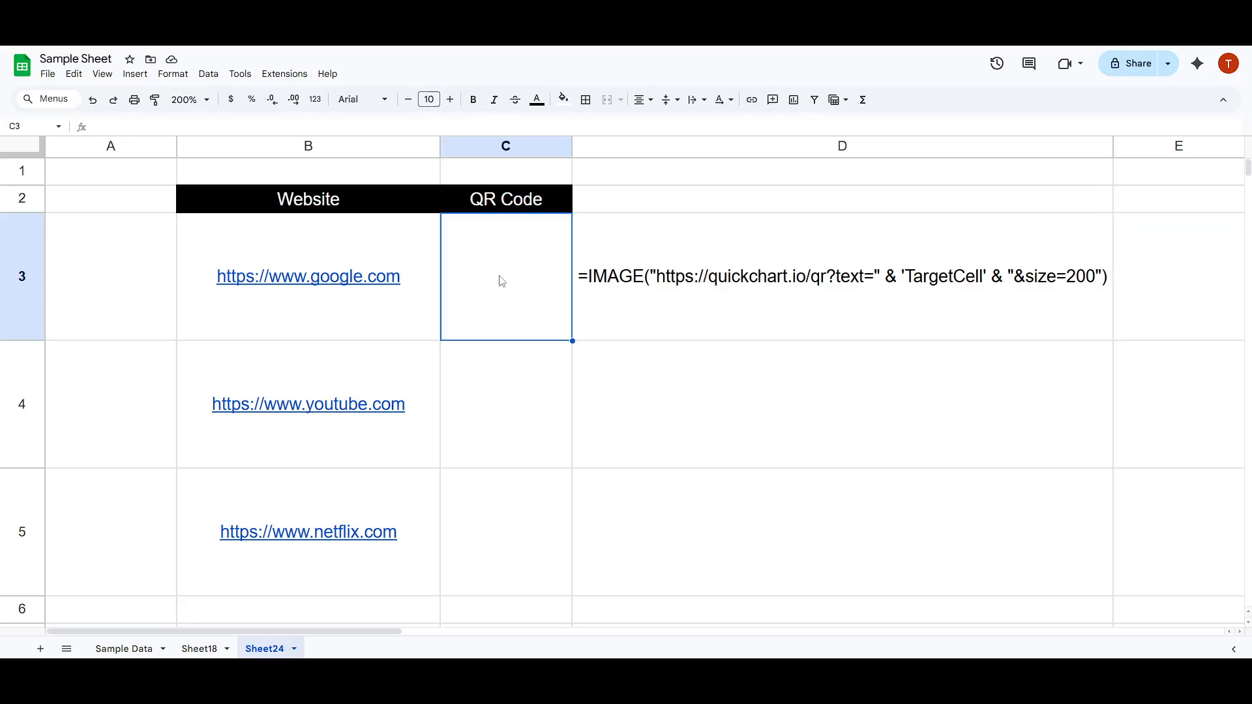
pyautogui.click(230, 124)
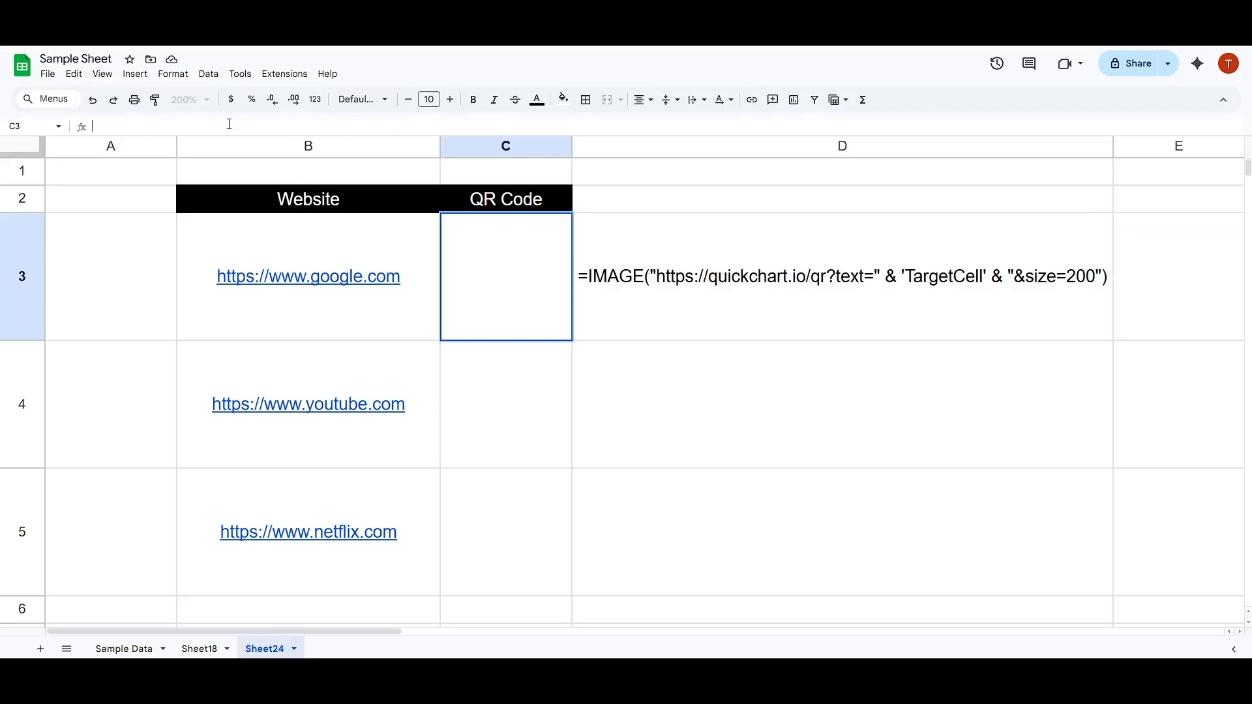
pyautogui.hotkey('ctrl', 'v')
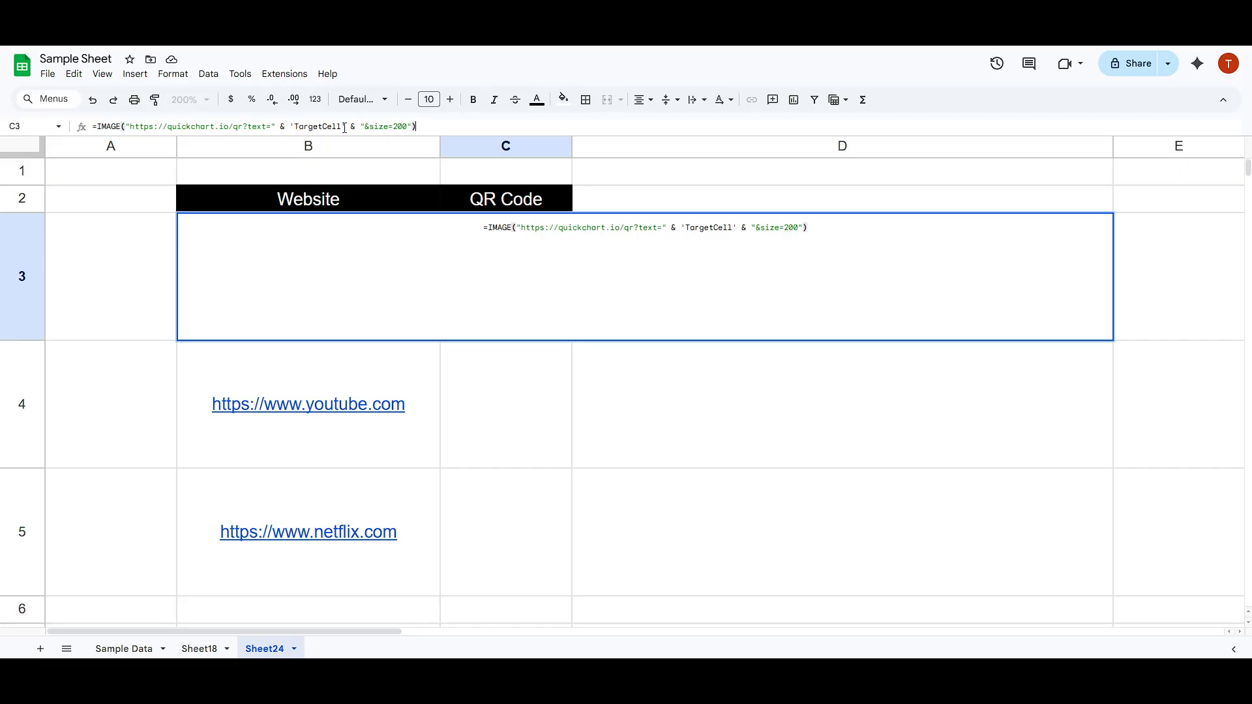
# Replace the quoted 'TargetCell' placeholder in C3's formula with a reference to B3 and commit the formula.
pyautogui.moveTo(345, 126); pyautogui.dragTo(296, 124)
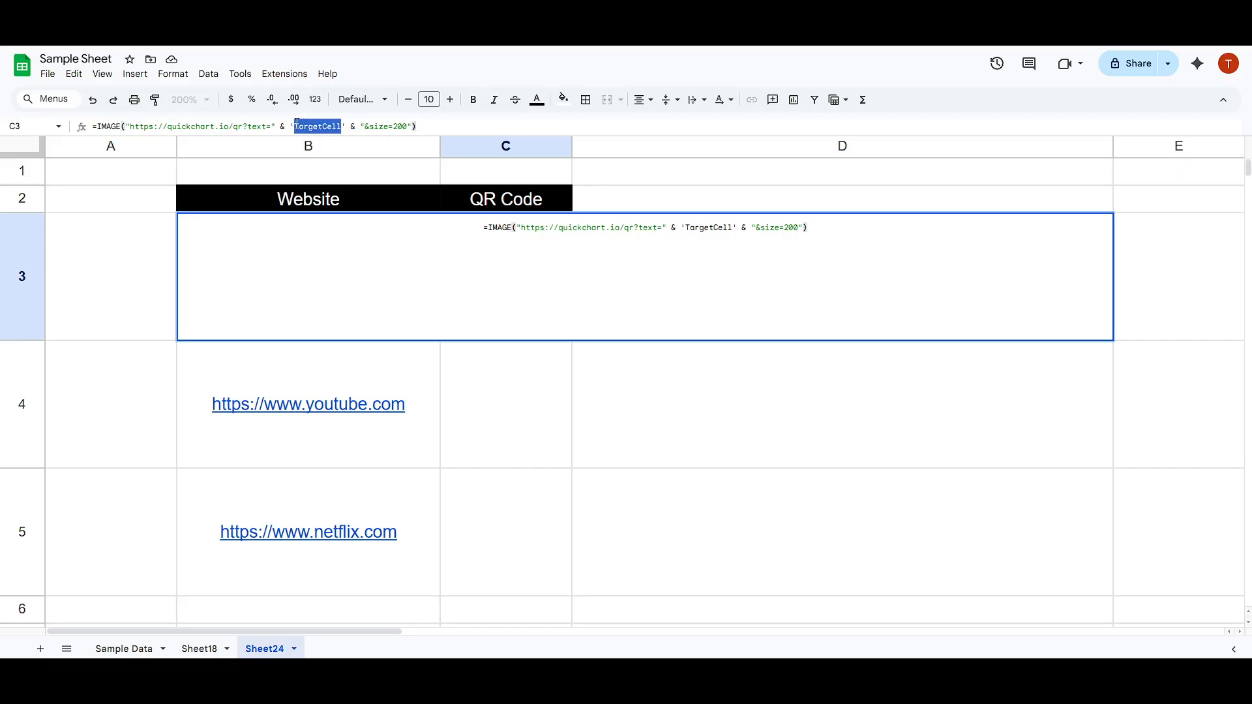
pyautogui.click(348, 127)
pyautogui.press('BackSpace')
pyautogui.press('BackSpace')
pyautogui.press('BackSpace')
pyautogui.press('BackSpace')
pyautogui.press('BackSpace')
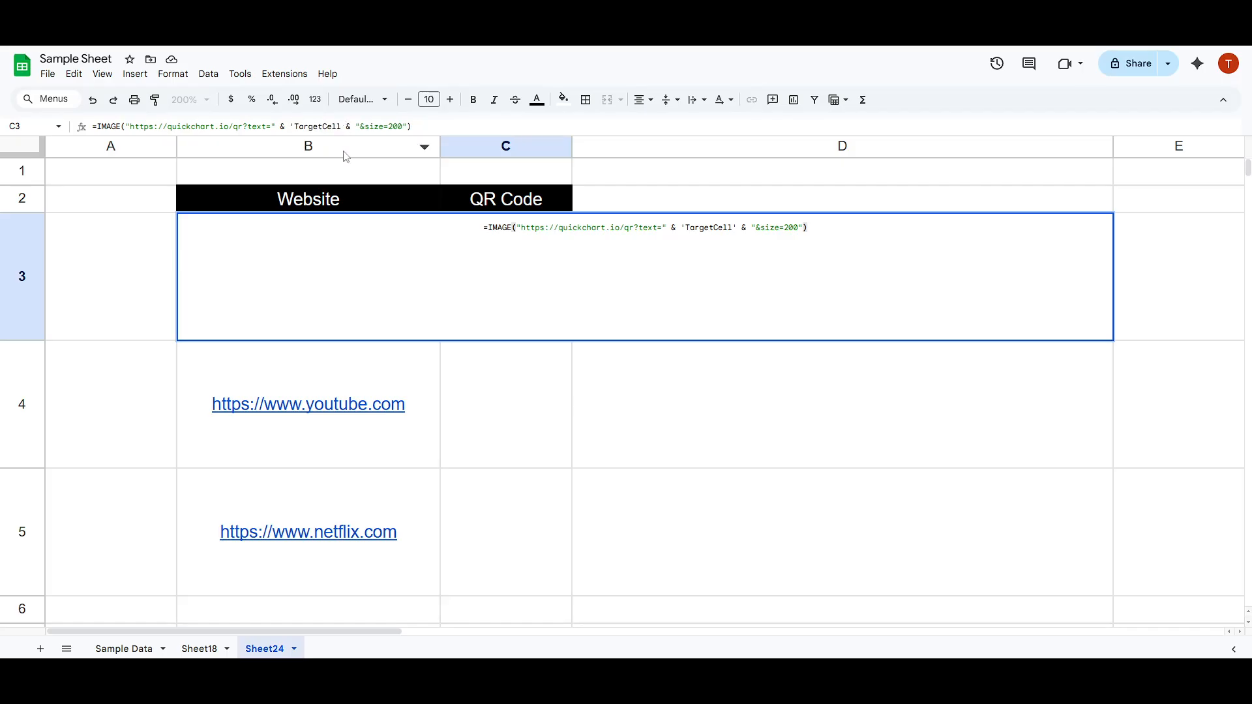
pyautogui.press('BackSpace')
pyautogui.press('BackSpace')
pyautogui.press('BackSpace')
pyautogui.press('BackSpace')
pyautogui.press('BackSpace')
pyautogui.press('BackSpace')
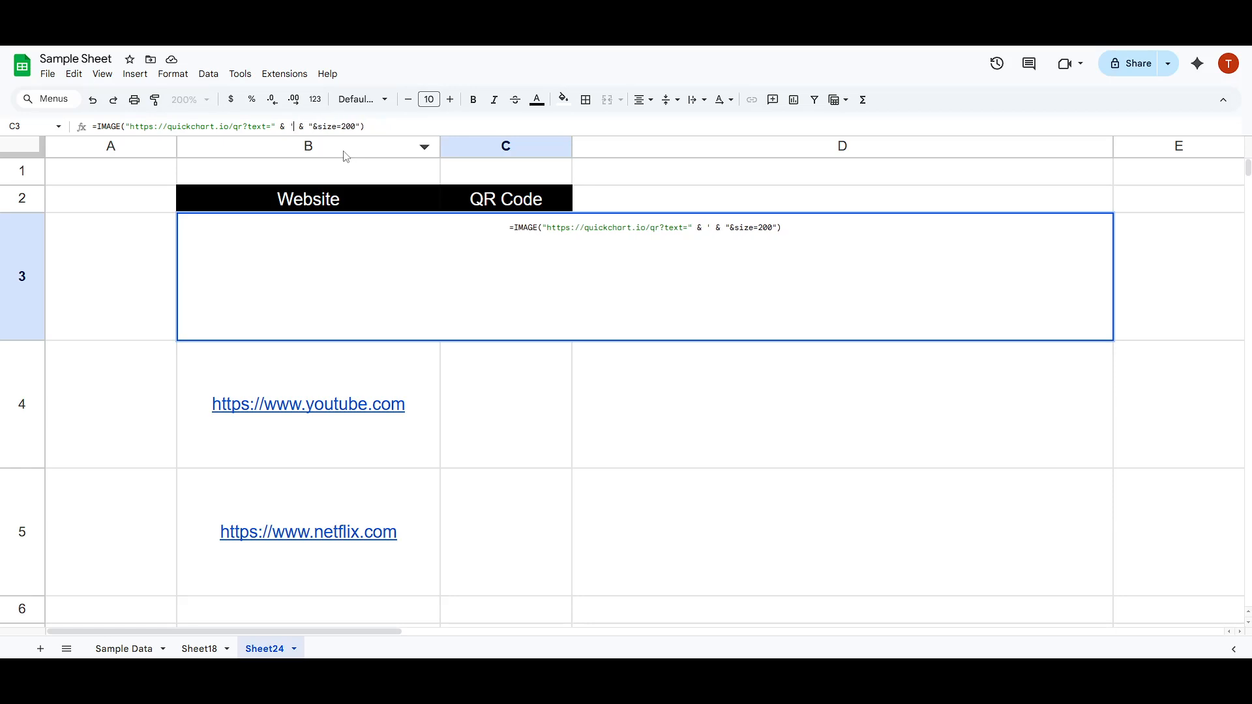
pyautogui.press('BackSpace')
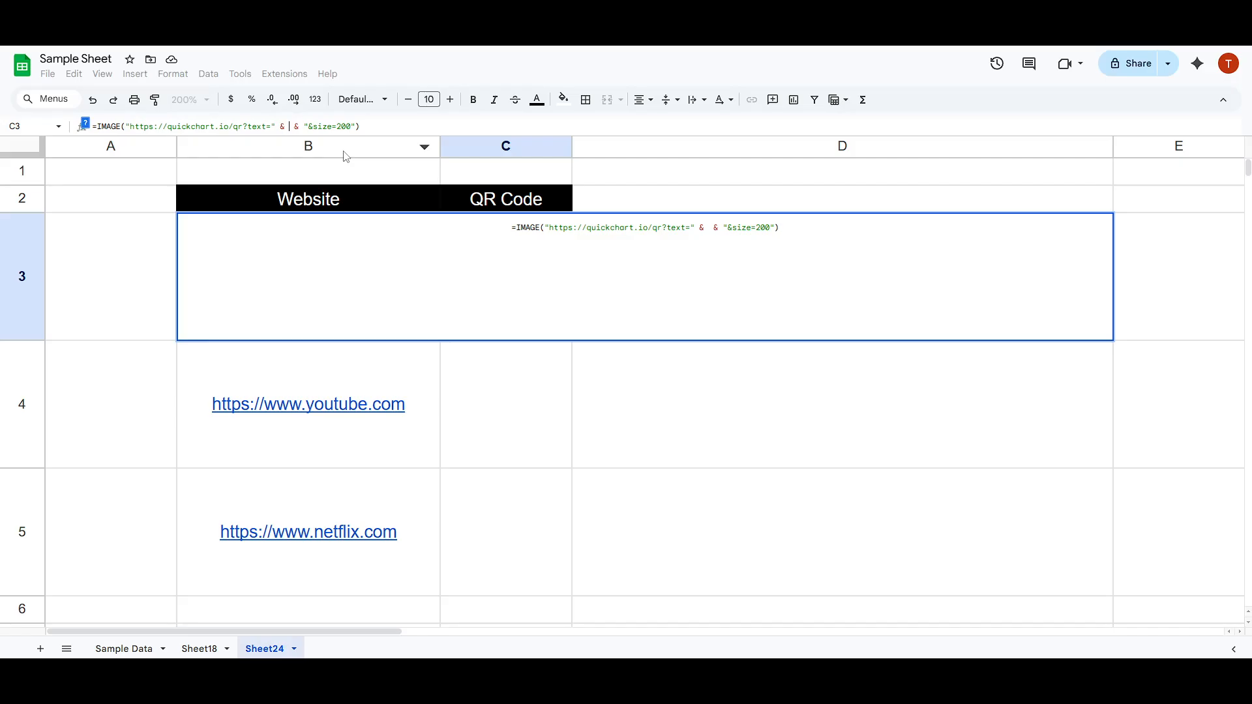
pyautogui.write('B3')
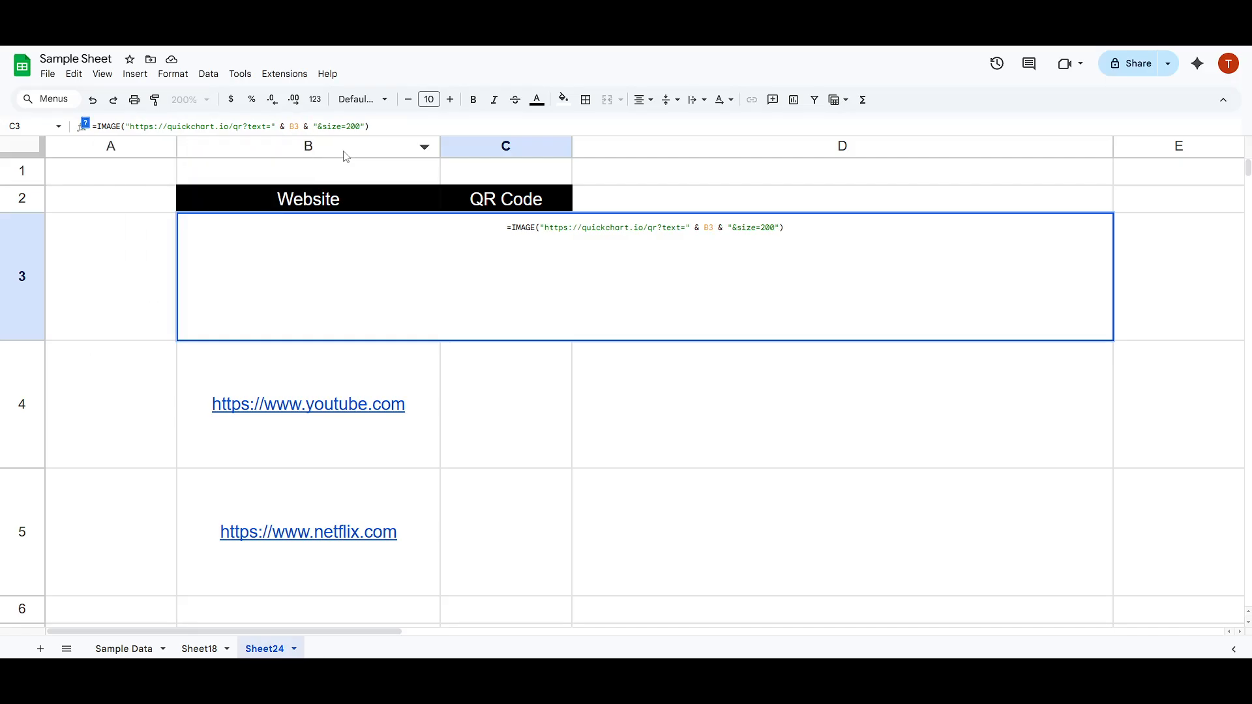
pyautogui.press('Return')
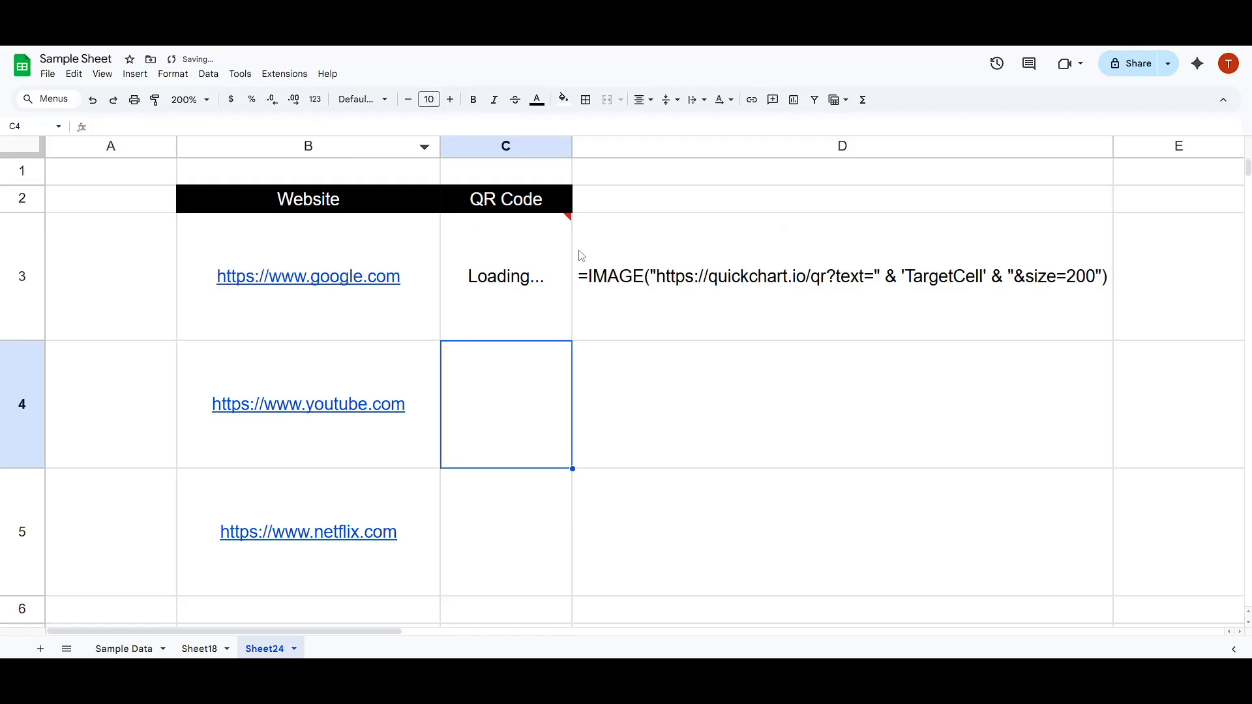
# Check the B3 reference in C3's formula and fill the formula down through C5.
pyautogui.click(512, 293)
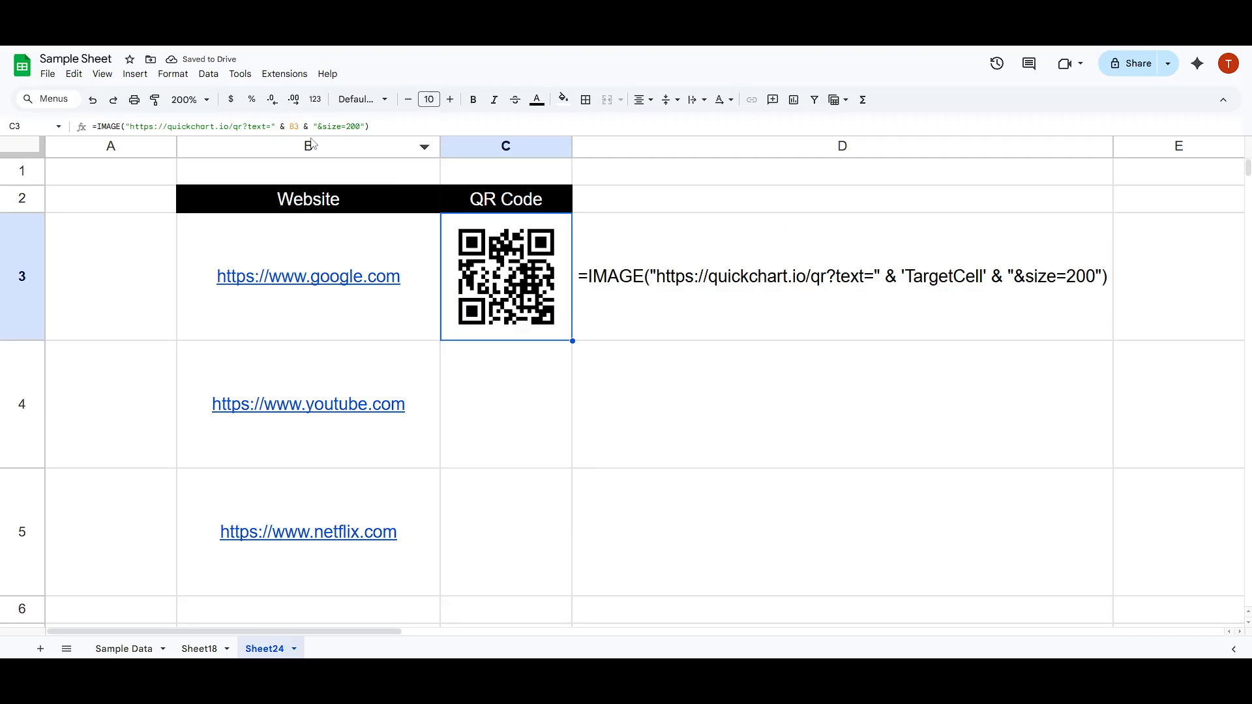
pyautogui.doubleClick(295, 126)
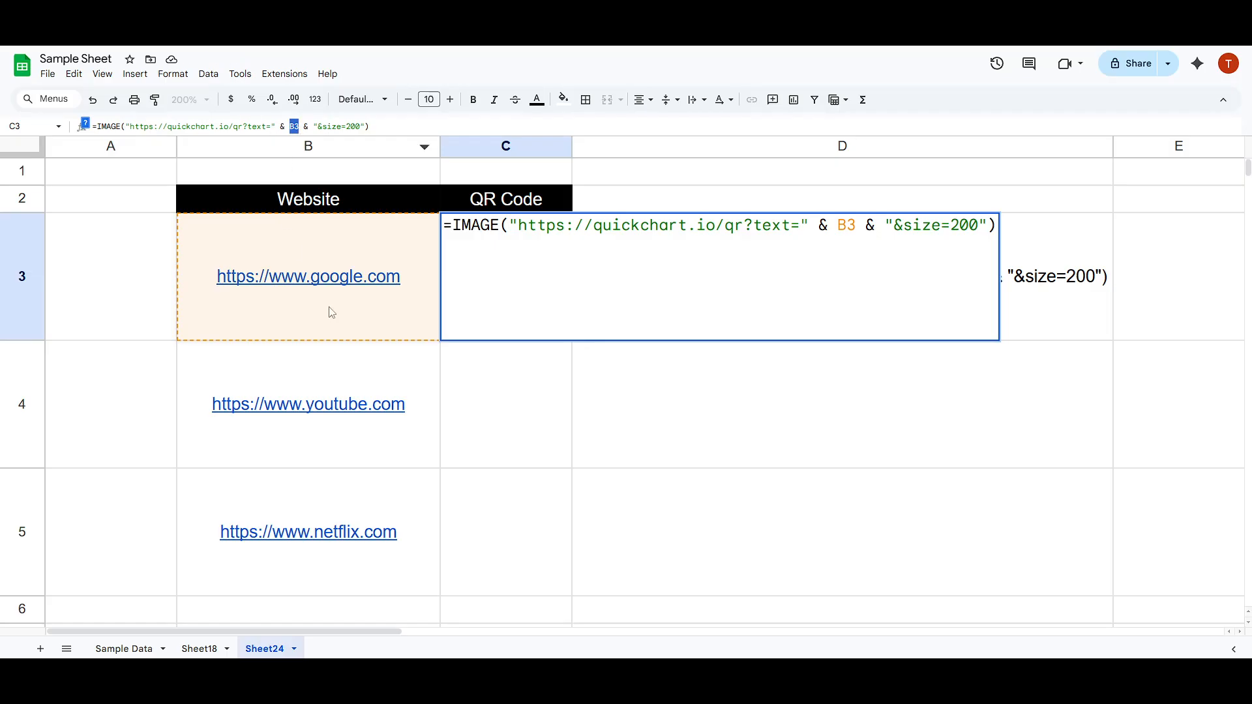
pyautogui.press('Escape')
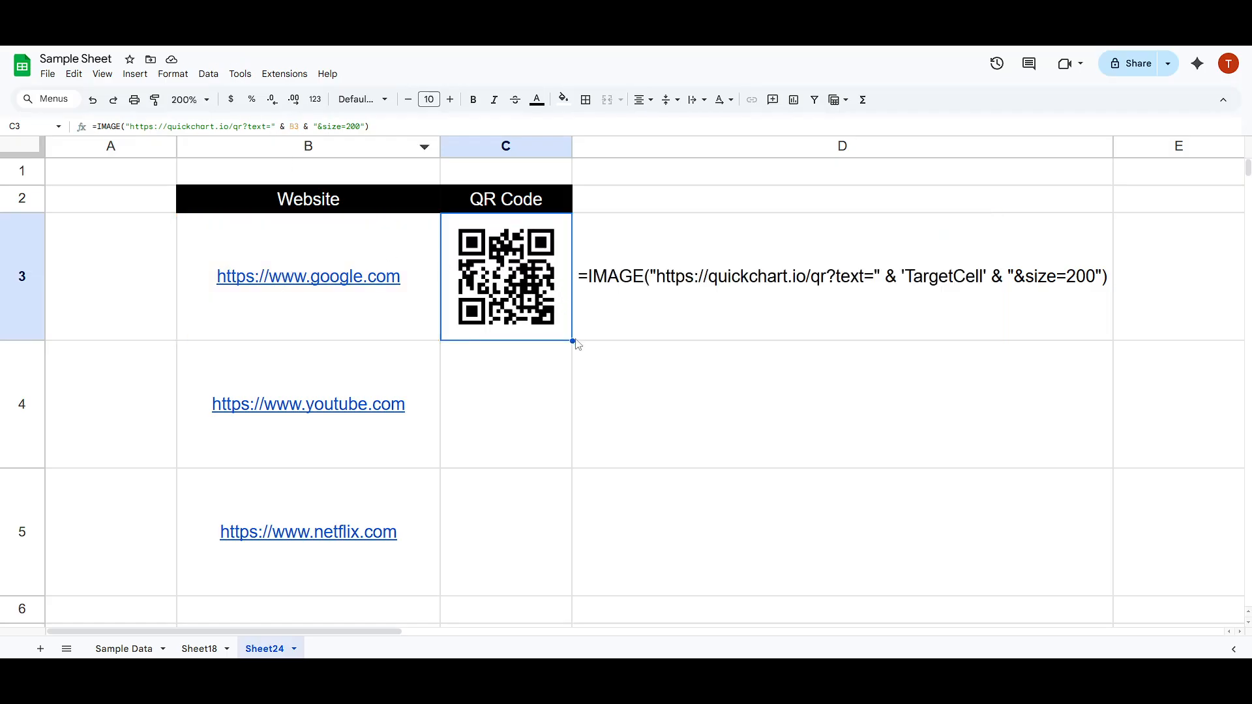
pyautogui.moveTo(573, 341); pyautogui.dragTo(563, 502)
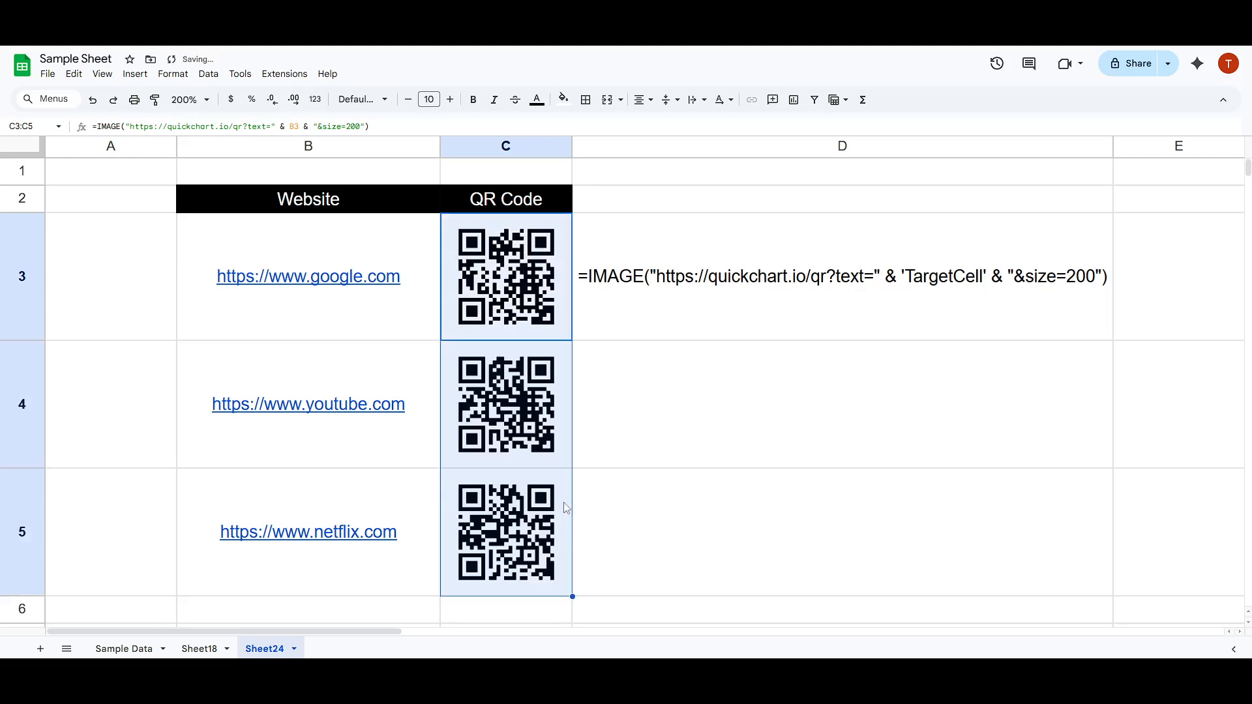
# Inspect the filled QR code formulas in C4 and C5 for their website cell references.
pyautogui.click(577, 408)
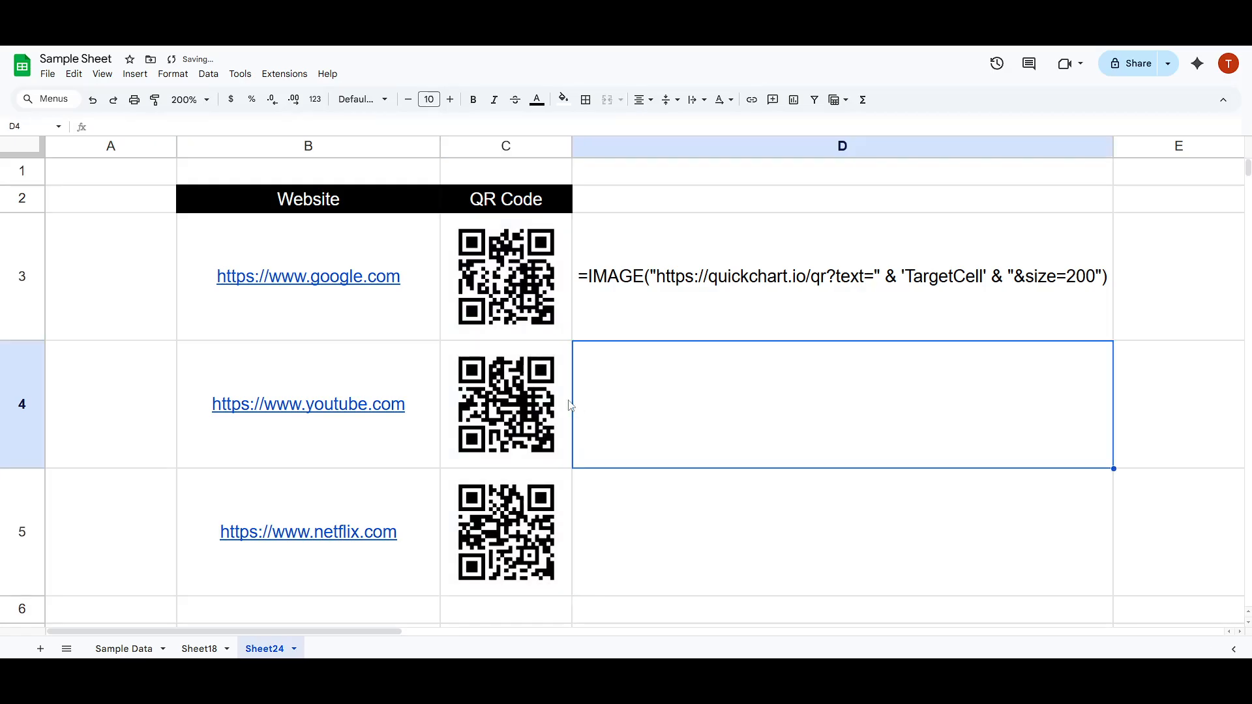
pyautogui.click(518, 398)
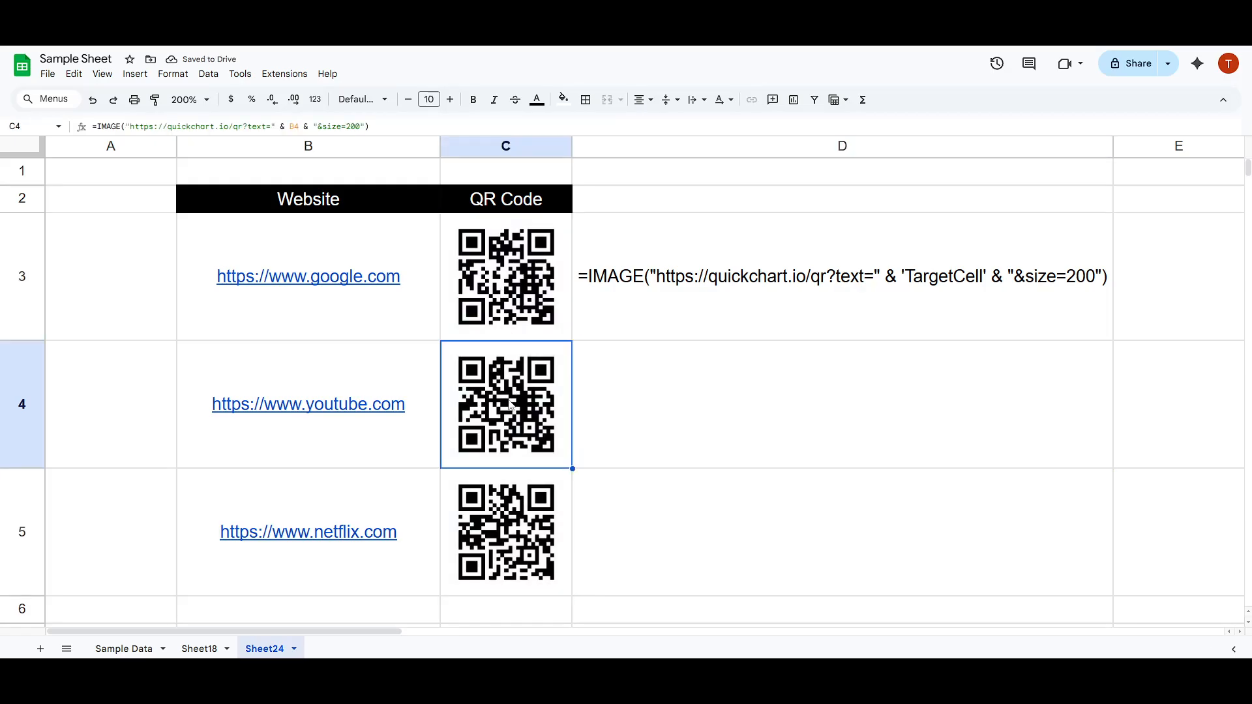
pyautogui.scroll(-4, 510, 405)
pyautogui.scroll(4, 505, 388)
pyautogui.click(521, 502)
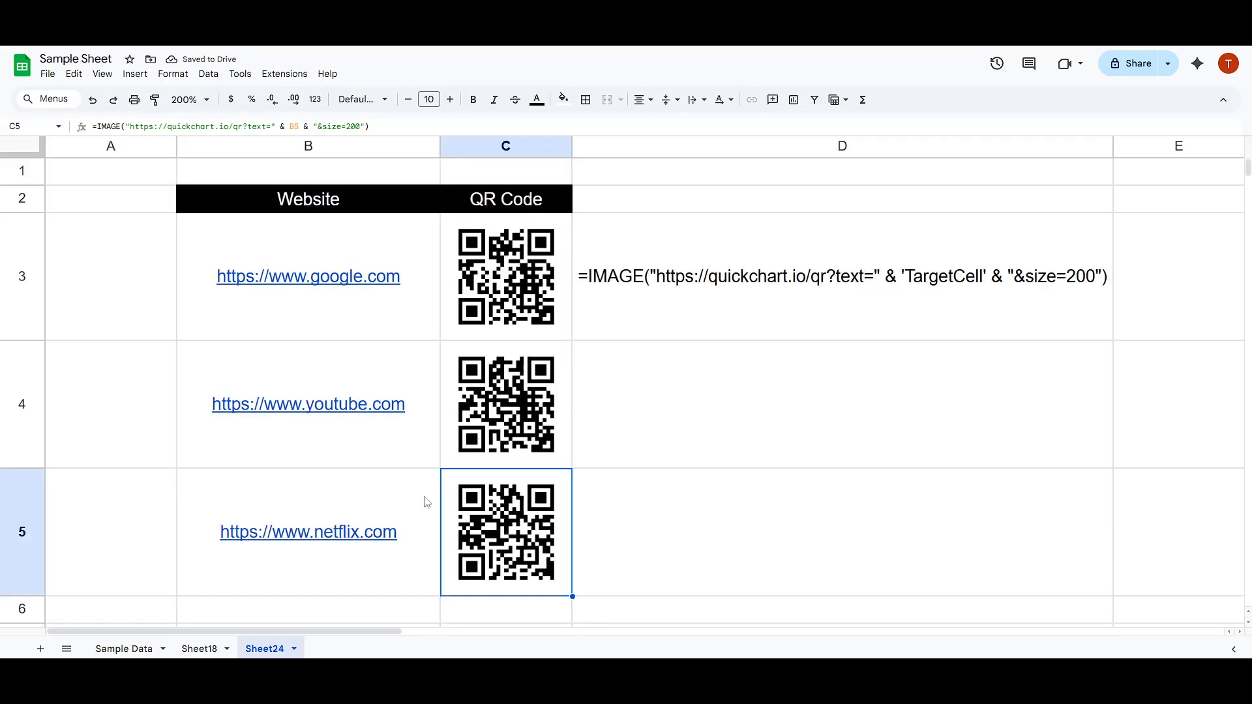